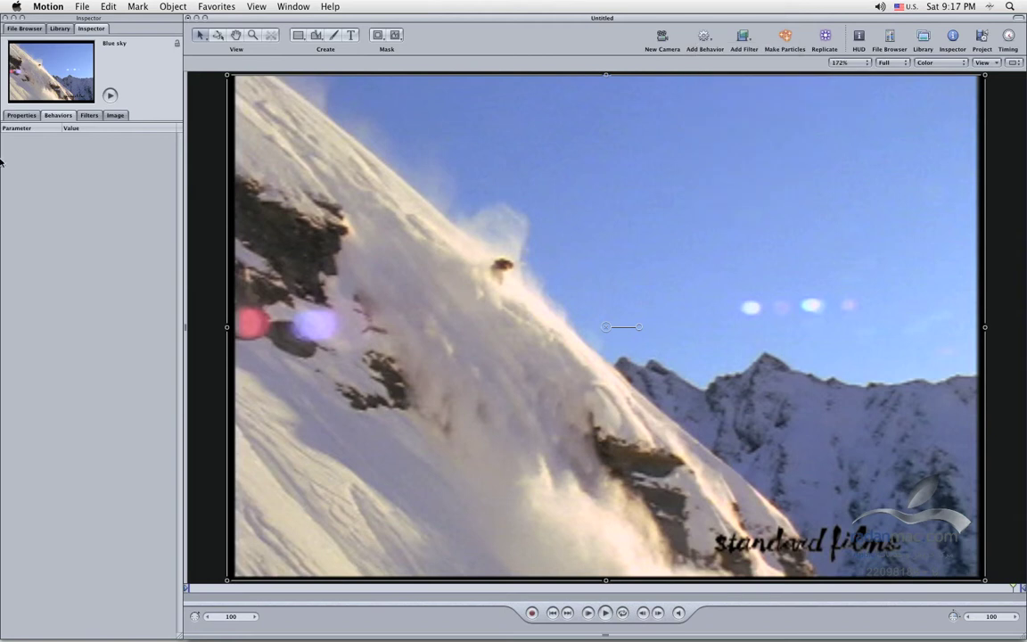
Apply the Stabilize motion tracking behavior to the Blue sky clip.
left_click(59, 116)
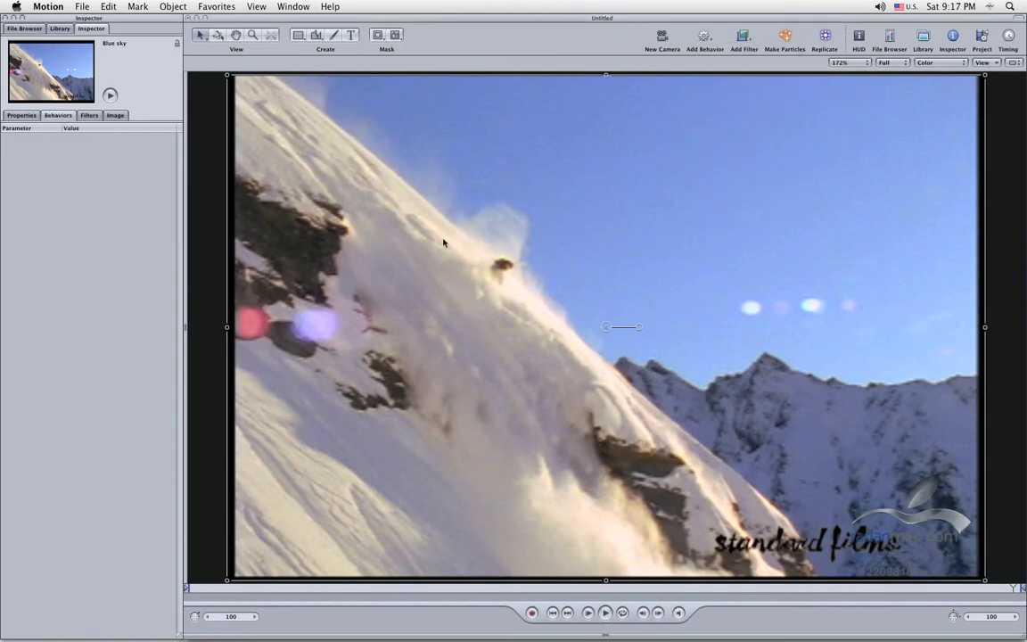
left_click(199, 177)
left_click(294, 175)
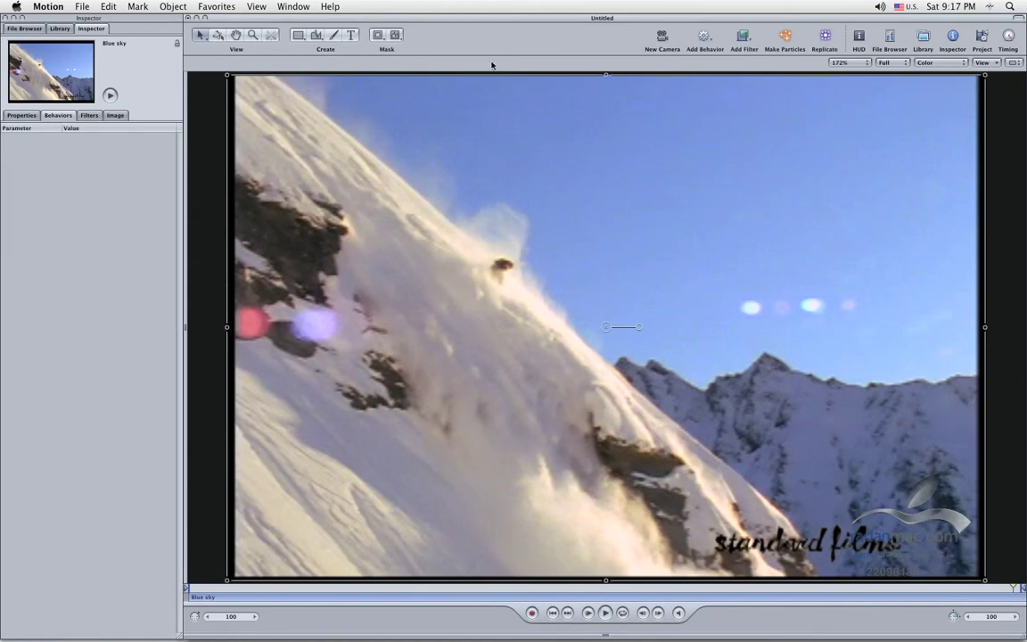
left_click(704, 40)
mouse_move(740, 77)
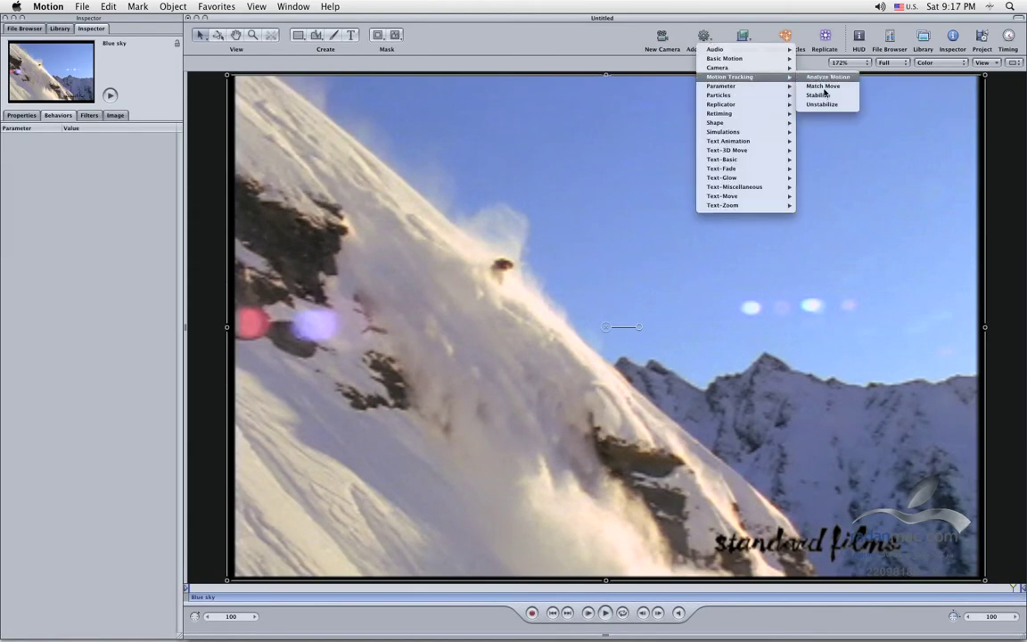
left_click(815, 94)
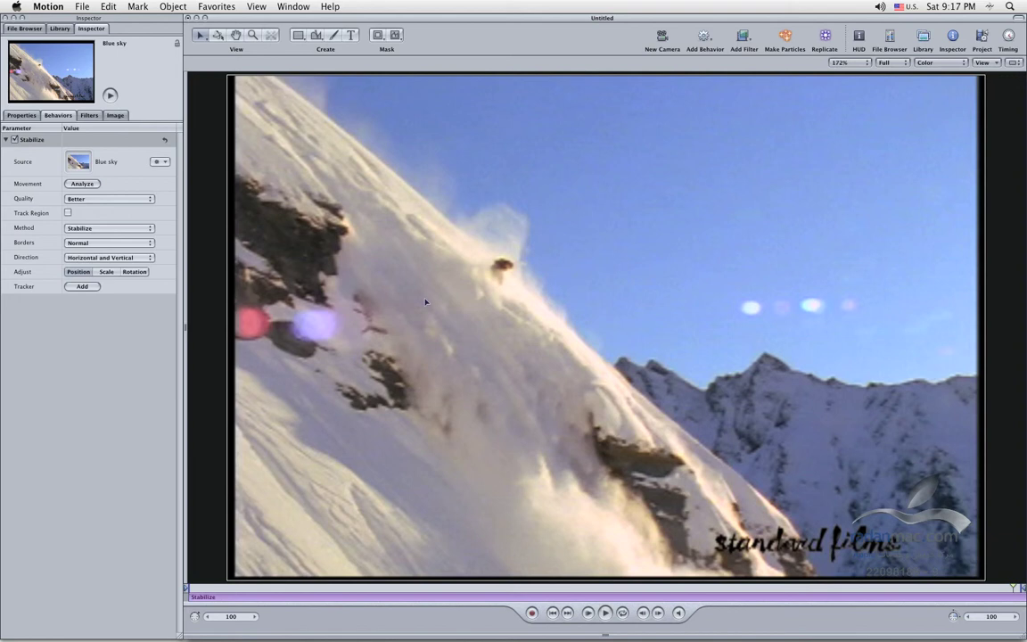
Analyze the clip's movement for the Stabilize behavior and play back the stabilized clip.
left_click(200, 39)
left_click(82, 184)
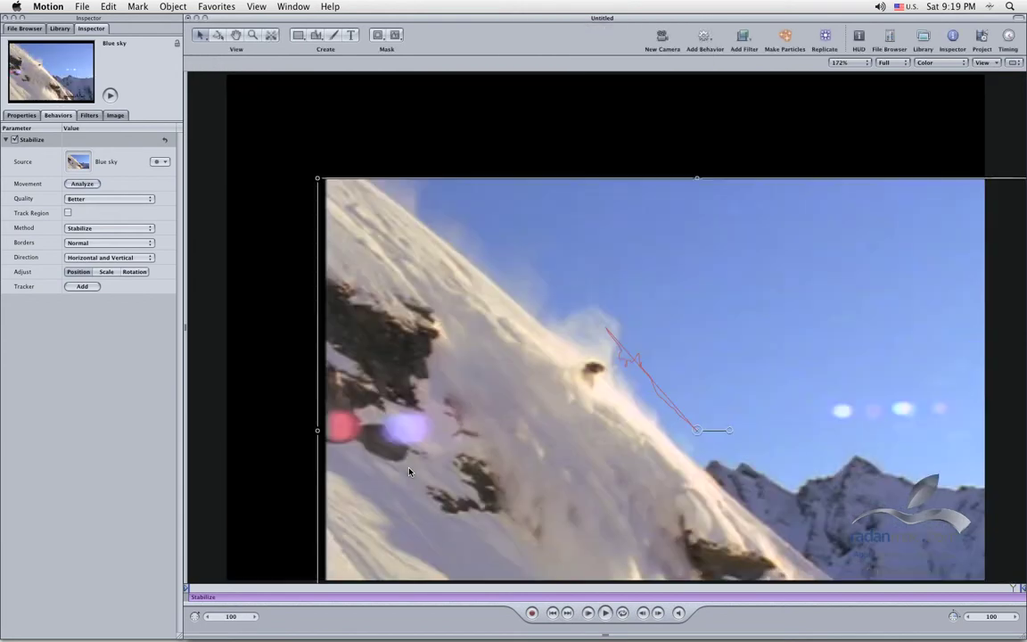
left_click(593, 613)
left_click(584, 613)
Include Scale and Rotation in the Stabilize adjustment, then play the clip and return to the first frame.
left_click(108, 272)
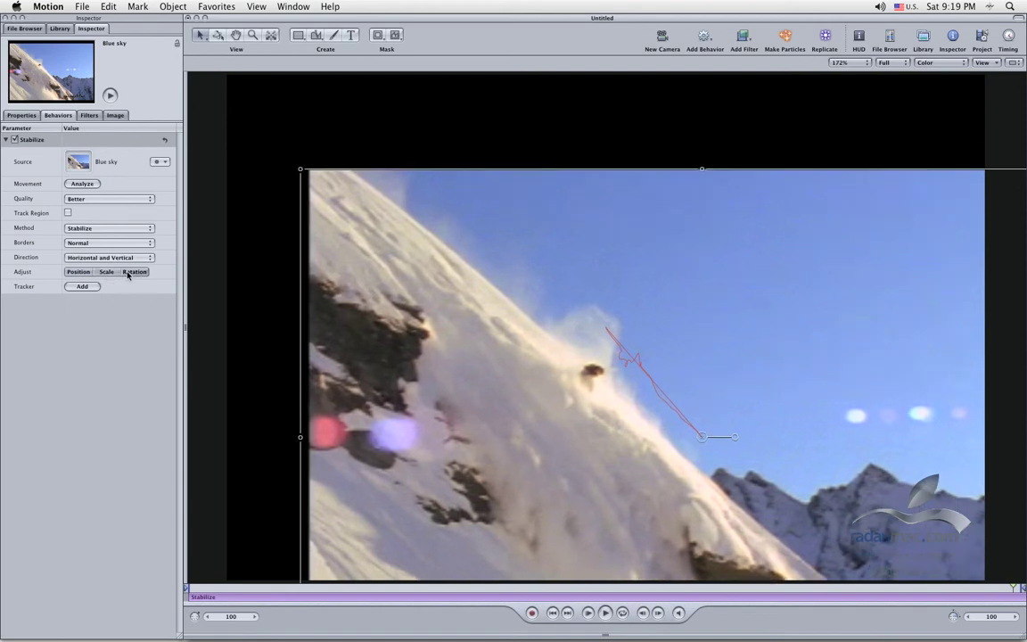
left_click(133, 272)
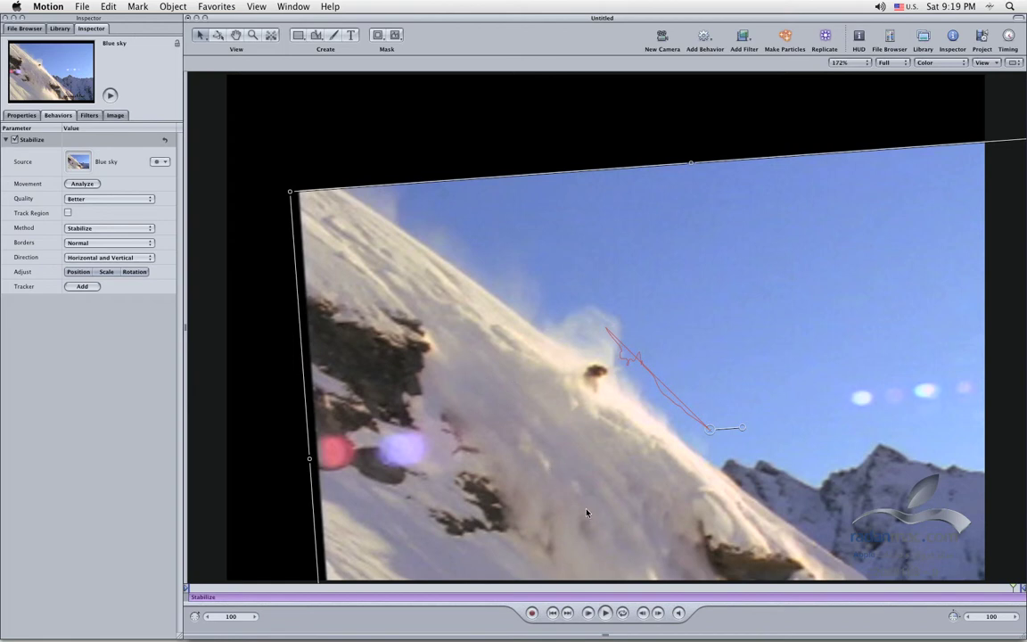
left_click(589, 613)
left_click(589, 614)
left_click(554, 612)
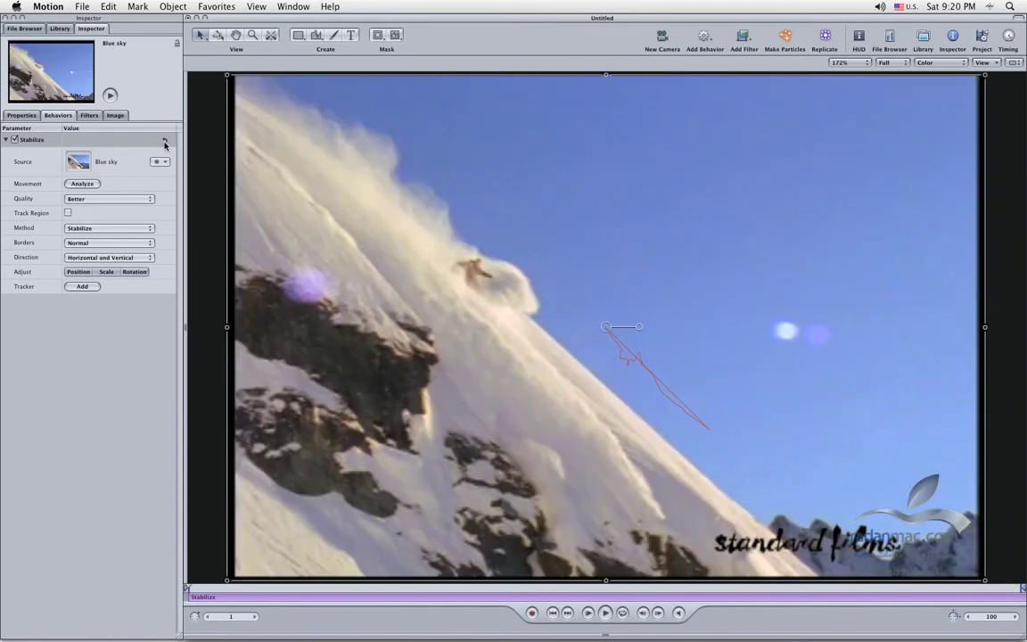
Disable and collapse the existing Stabilize behavior and add a second Stabilize behavior to the clip.
left_click(14, 139)
left_click(713, 41)
mouse_move(749, 77)
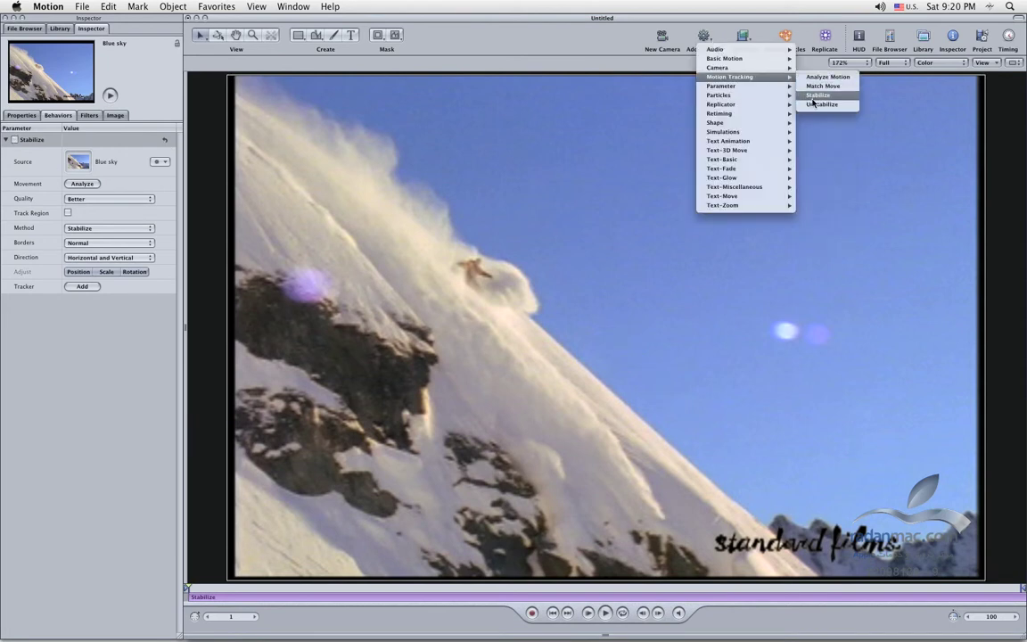
left_click(811, 98)
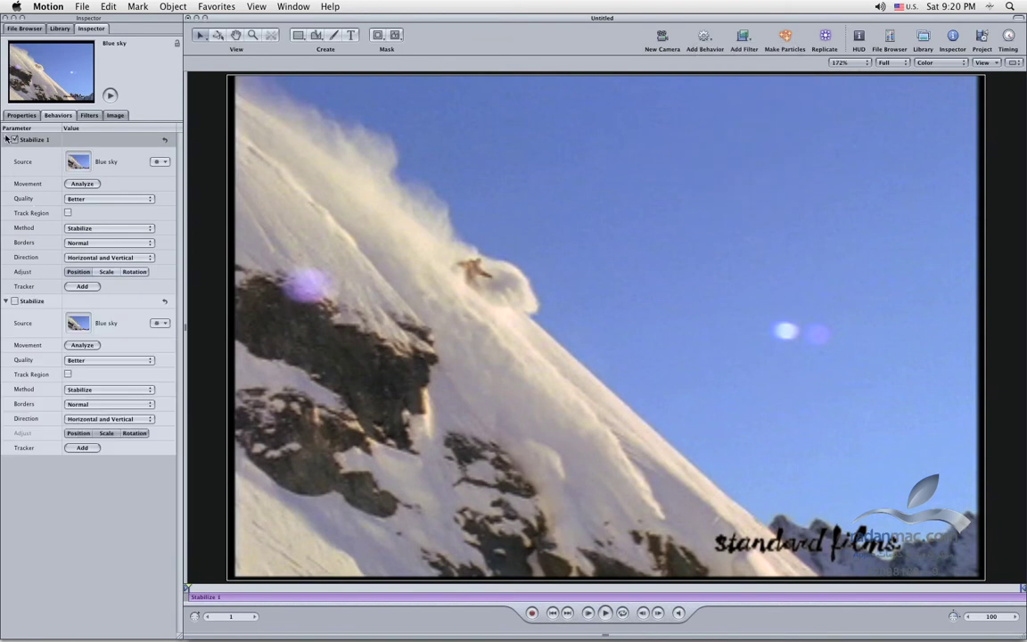
left_click(4, 301)
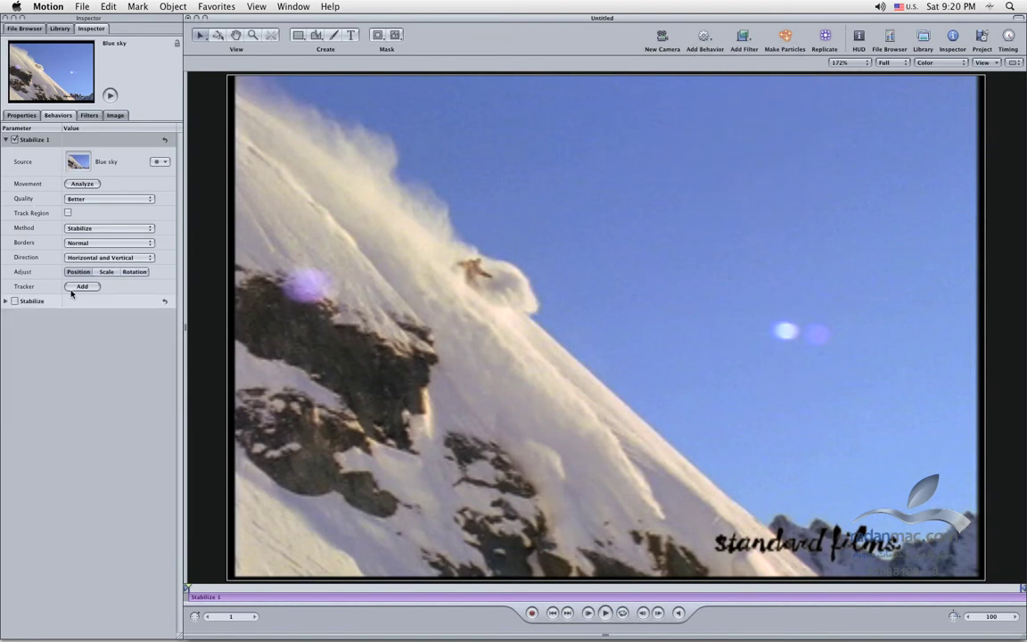
Enable Track Region for Stabilize 1 and fit the region over the dark rocks on the lower part of the slope.
left_click(68, 213)
left_click_drag(495, 337, 676, 357)
left_click_drag(598, 222, 268, 387)
left_click_drag(514, 515, 312, 356)
left_click_drag(402, 396, 334, 350)
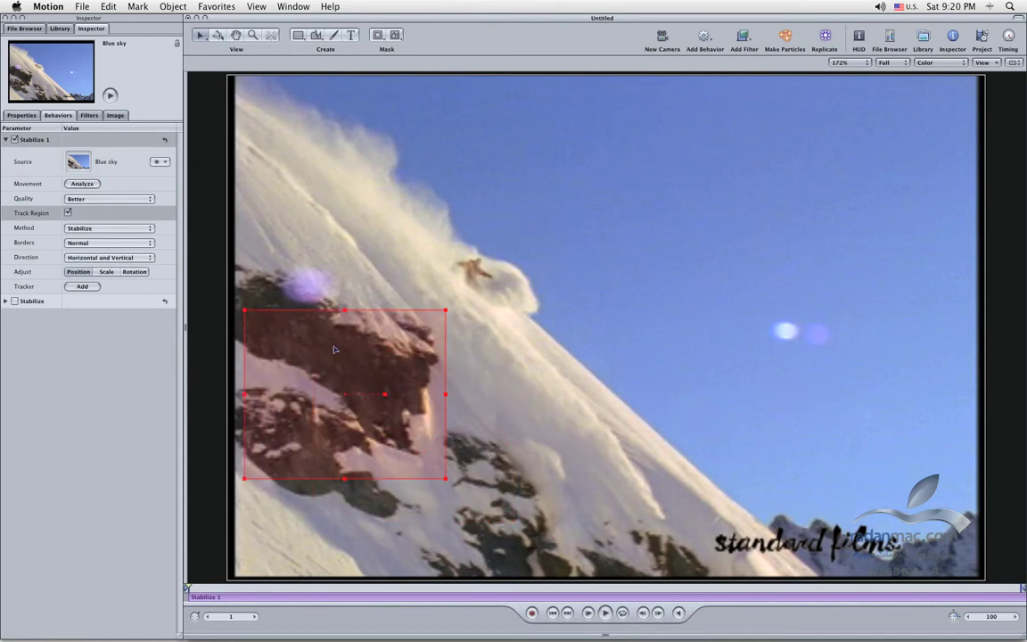
left_click_drag(446, 481, 424, 510)
left_click_drag(377, 437, 383, 471)
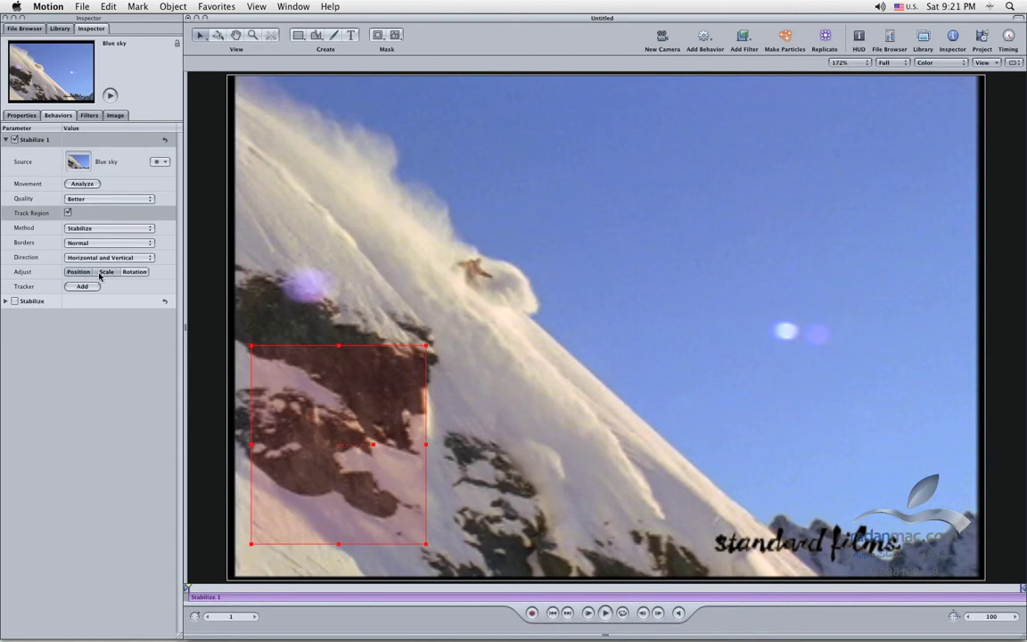
Analyze the movement inside the track region for Stabilize 1 and play back the stabilized clip.
left_click(134, 271)
left_click(97, 185)
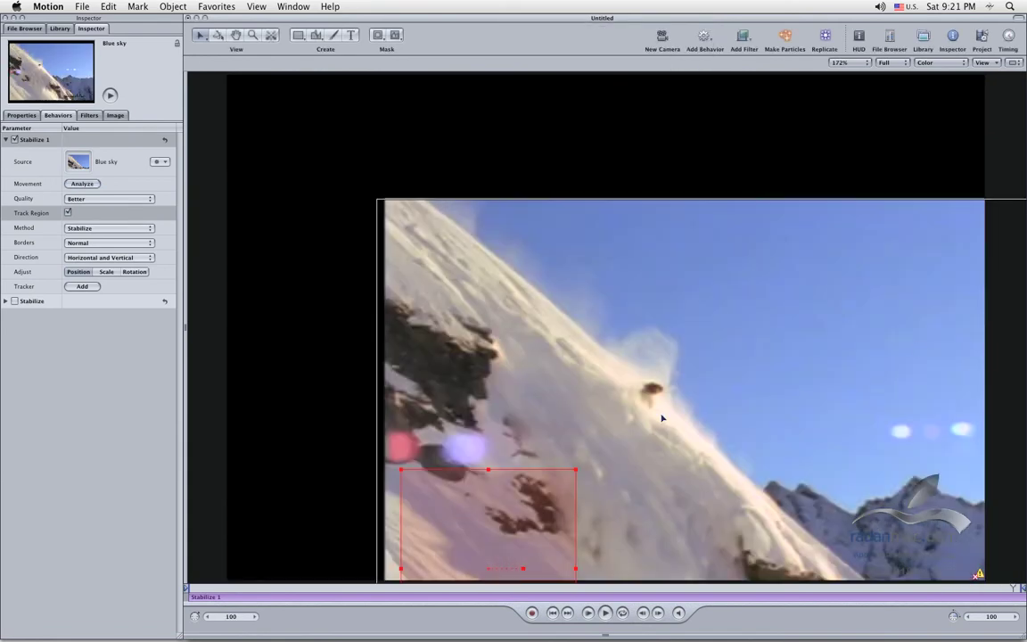
left_click(588, 614)
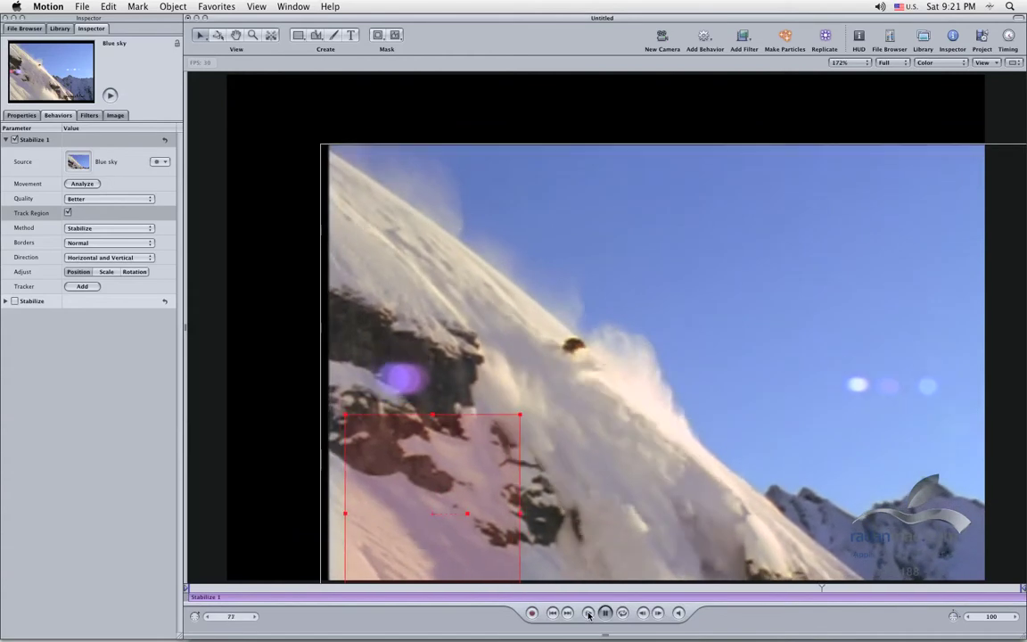
Try adding Scale and Rotation to the region-based stabilization and preview the clip.
left_click(106, 271)
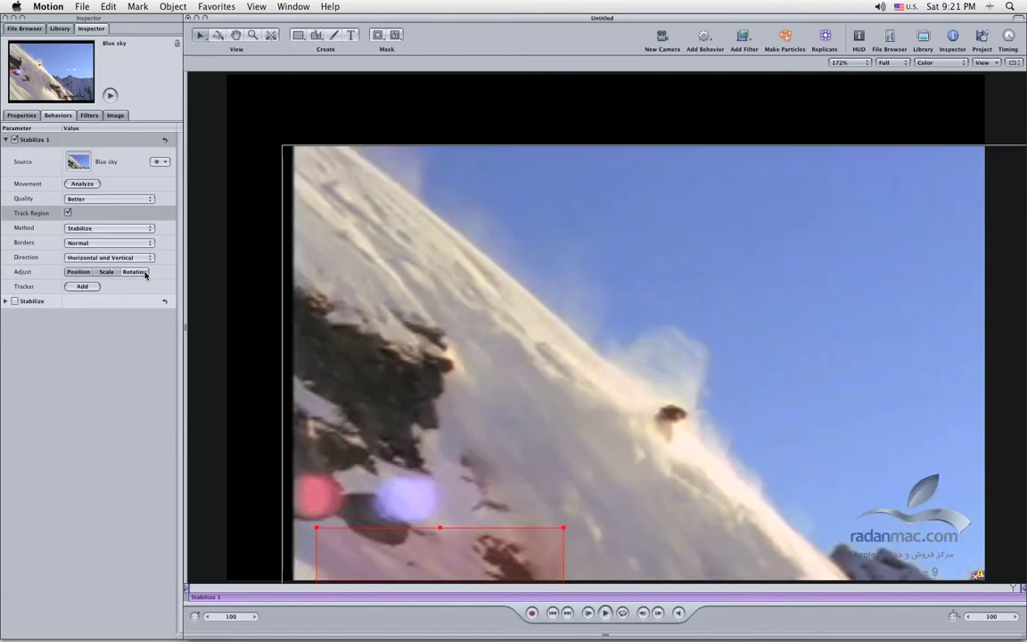
left_click(134, 271)
left_click(604, 613)
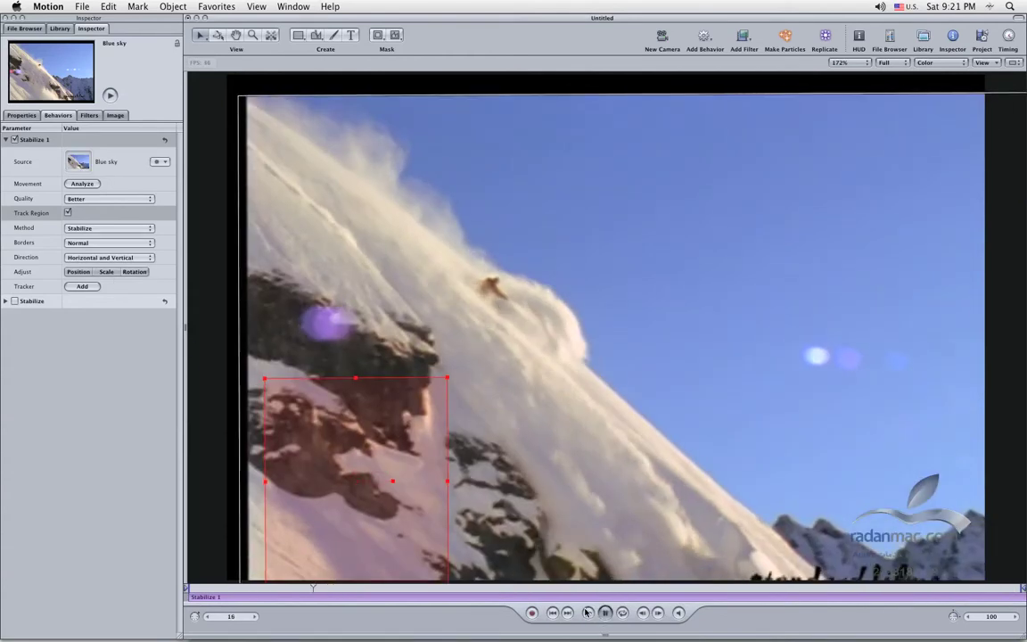
key("space")
Remove Scale and Rotation from the Stabilize 1 adjustment and disable Track Region.
left_click(106, 271)
left_click(135, 271)
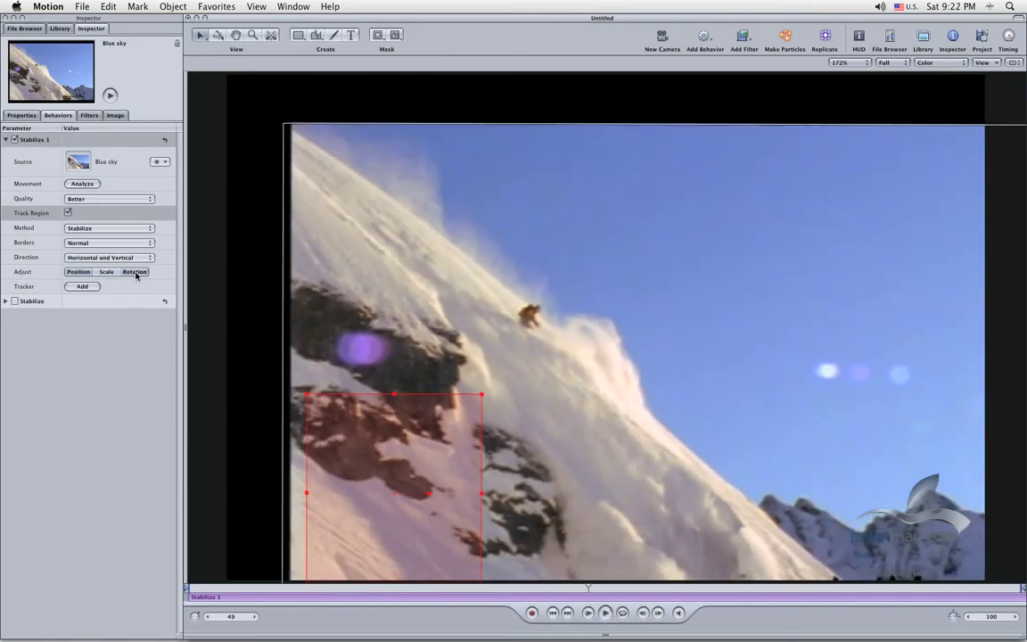
left_click(68, 213)
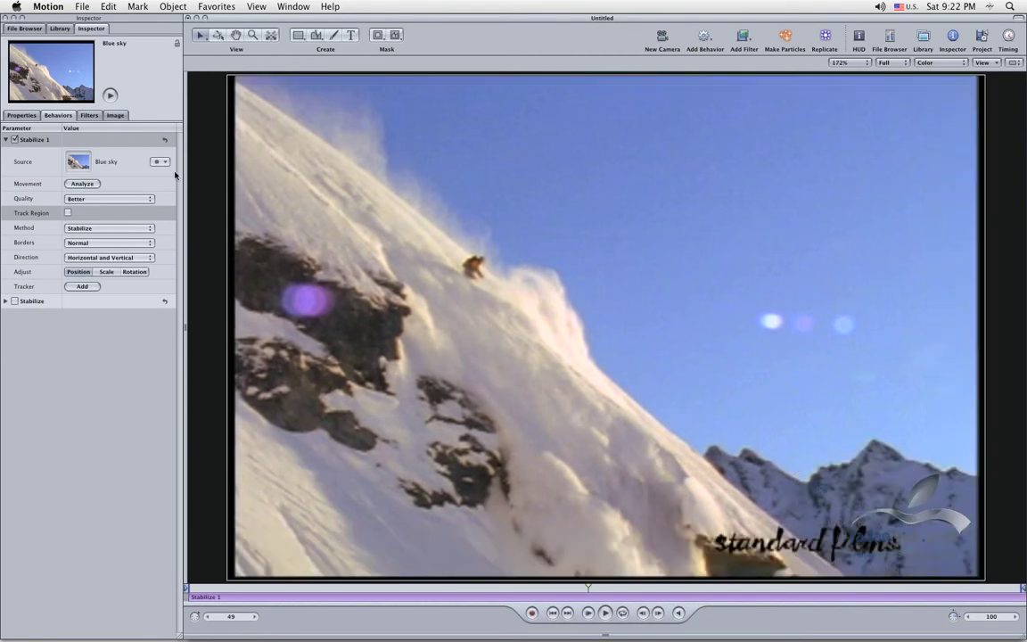
Add a tracker to Stabilize 1 and place it on the lower tip of the large dark rock.
left_click(26, 288)
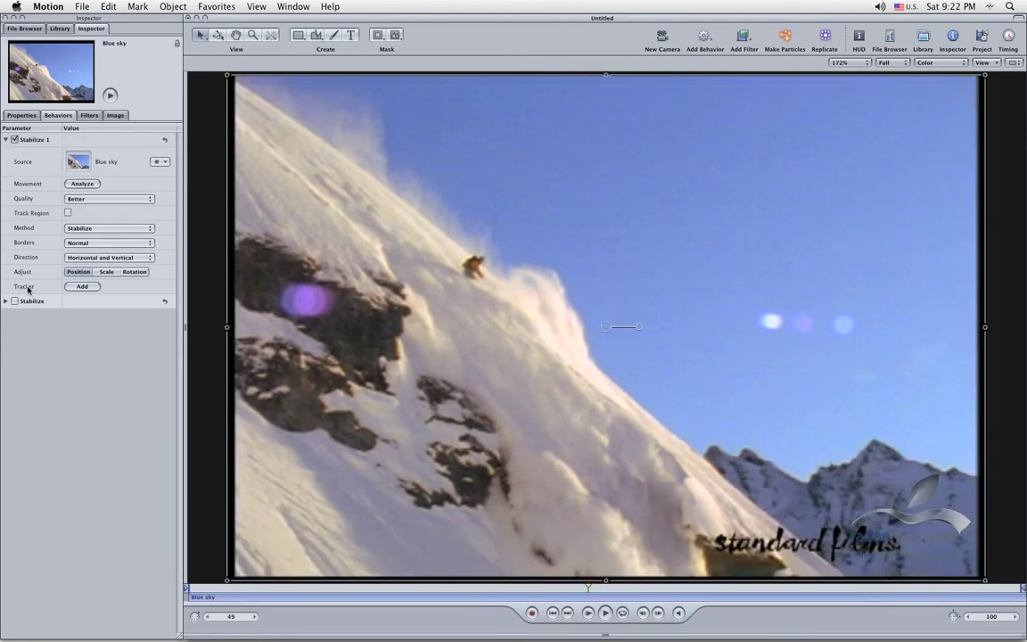
left_click(69, 286)
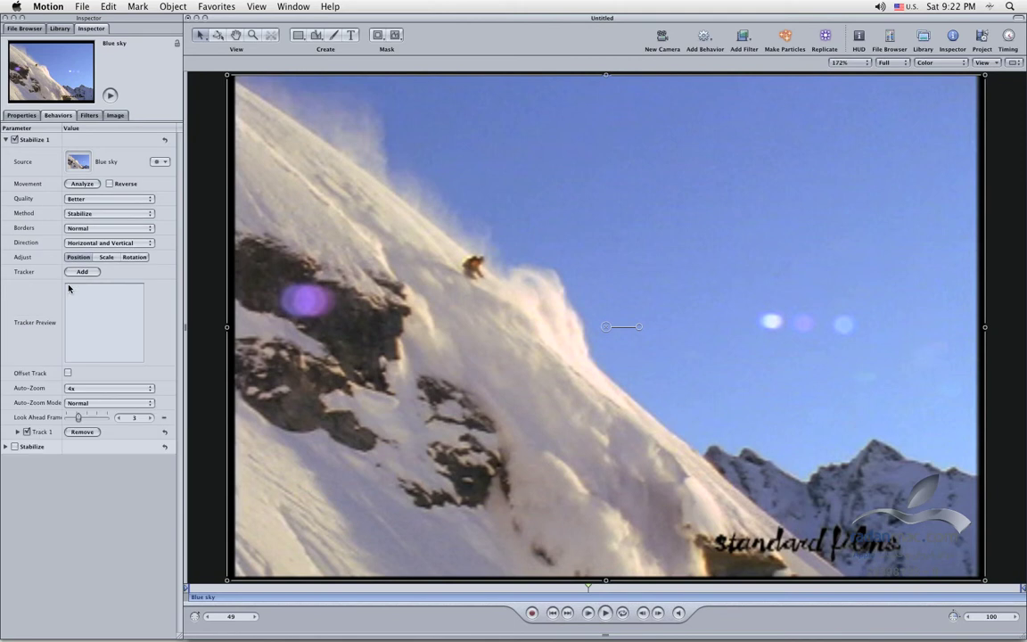
left_click(41, 431)
left_click_drag(604, 328, 381, 374)
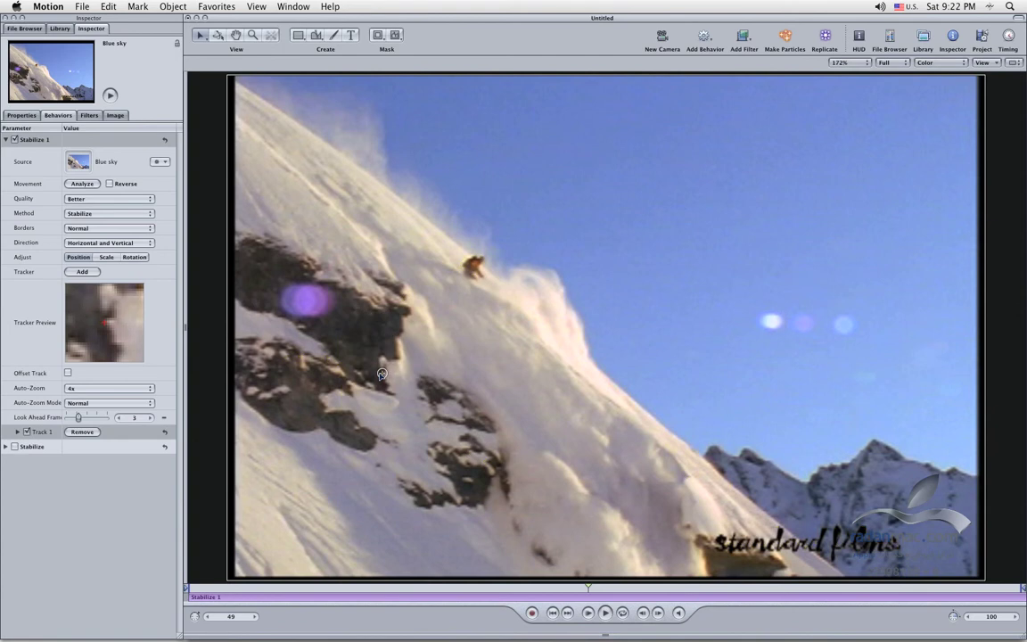
Add a second tracker on the smaller rock outcrop and include Scale and Rotation in the adjustment.
left_click(82, 271)
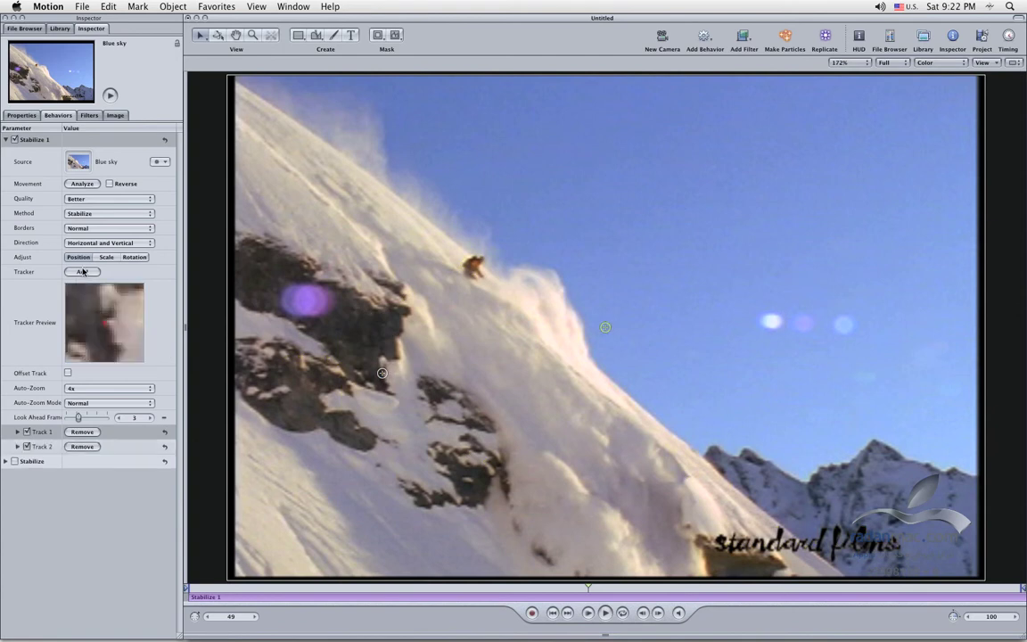
left_click(107, 258)
left_click(49, 448)
left_click_drag(606, 327, 487, 461)
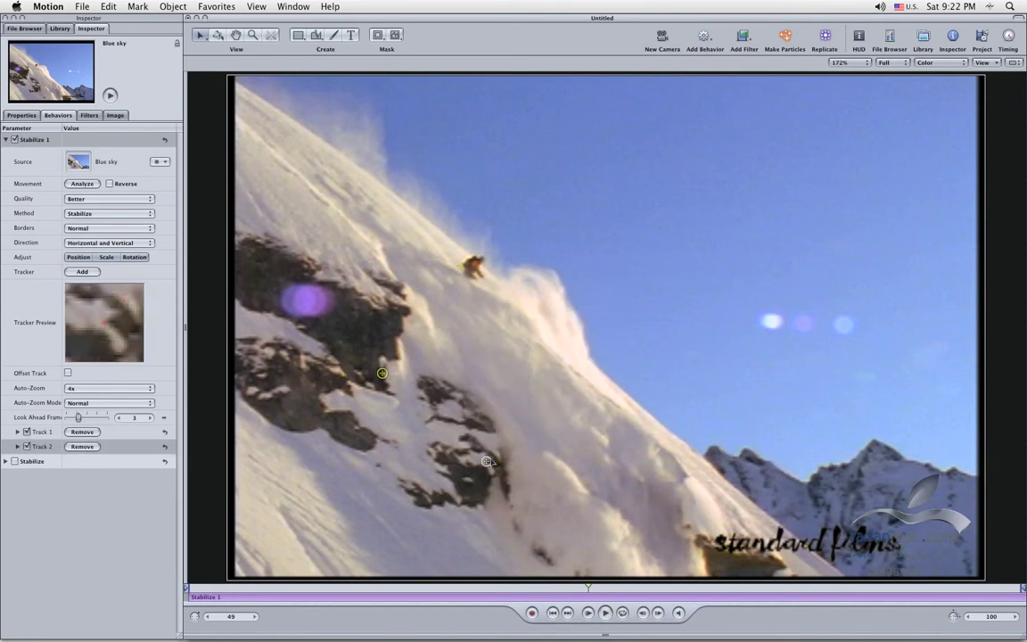
Try analyzing with both trackers, stop the analysis, return to the first frame and reset Stabilize 1.
left_click(82, 184)
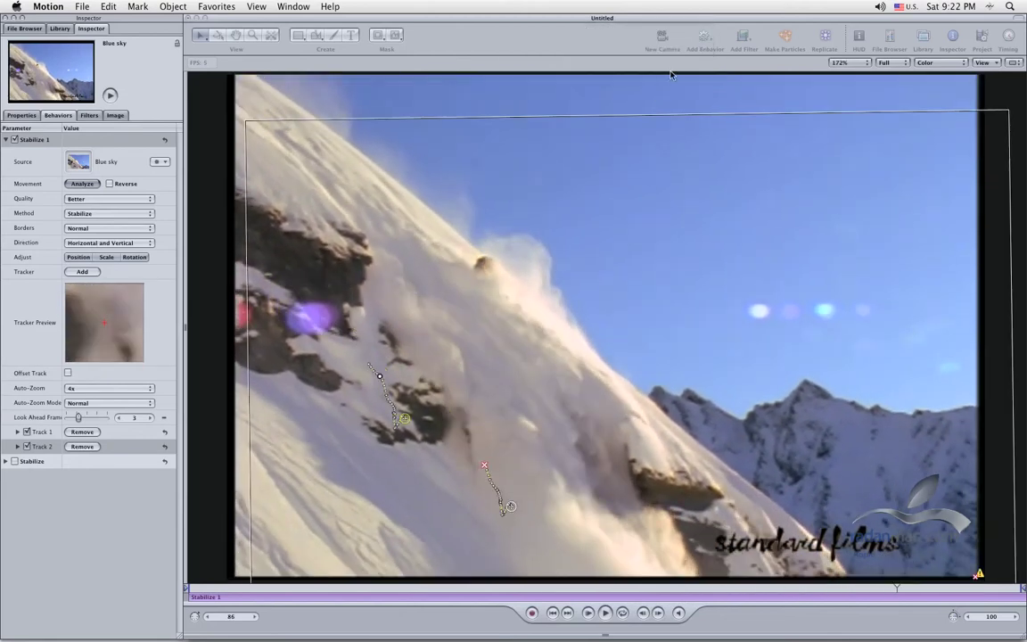
key("Escape")
left_click(553, 611)
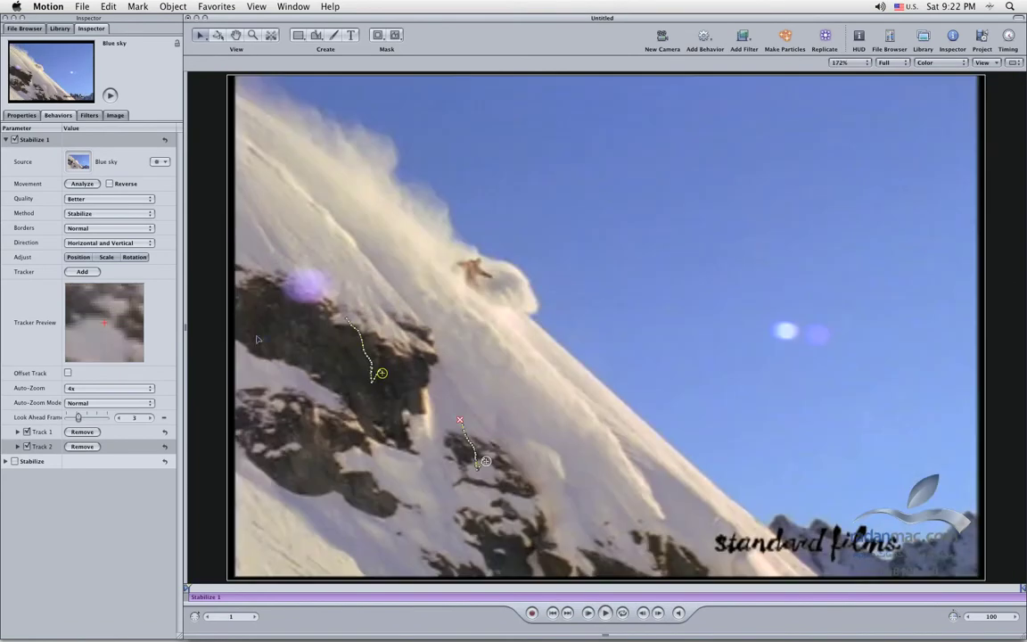
left_click(164, 142)
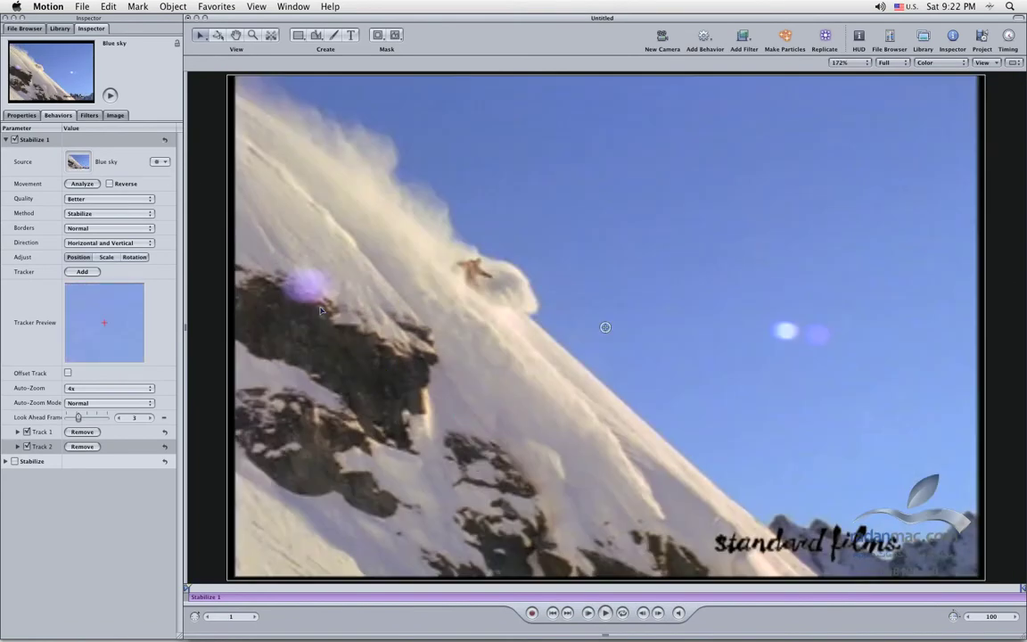
Place both trackers on edges of the dark rocks in the first frame and analyze the movement.
left_click_drag(607, 328, 339, 467)
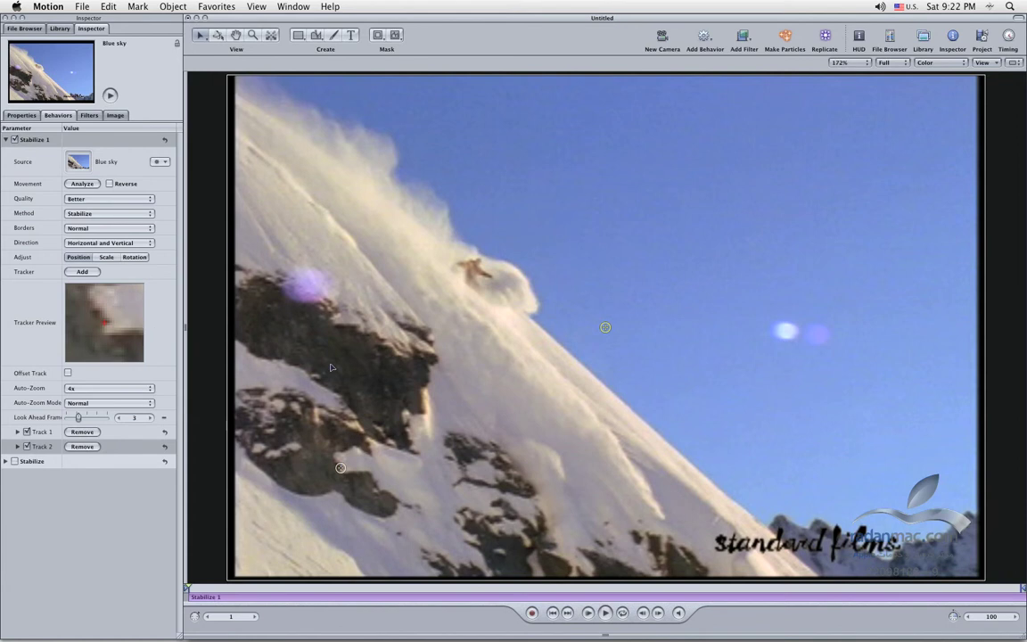
left_click_drag(597, 326, 362, 431)
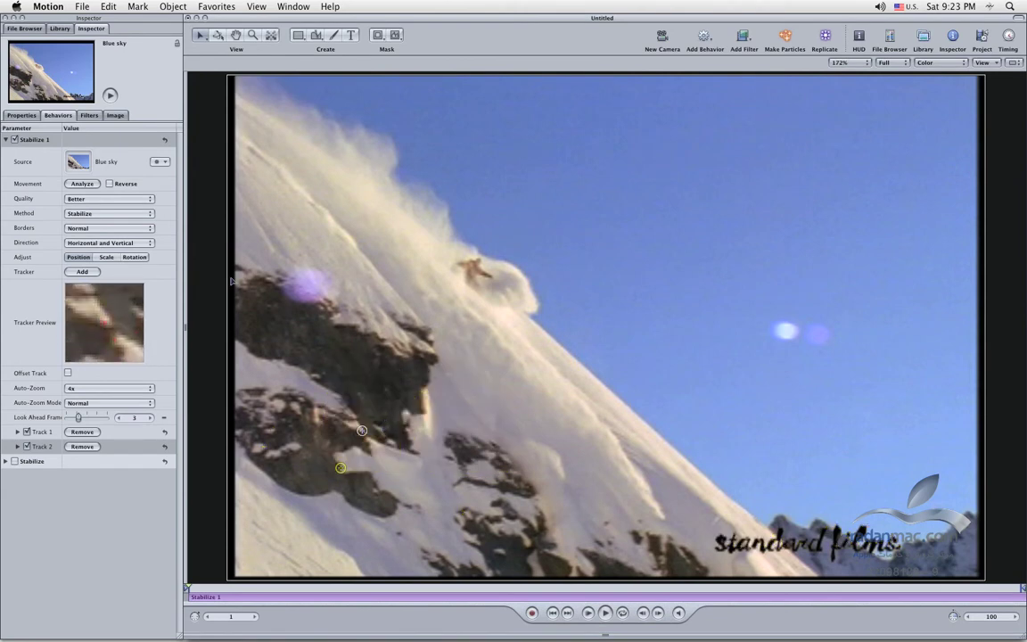
left_click(81, 183)
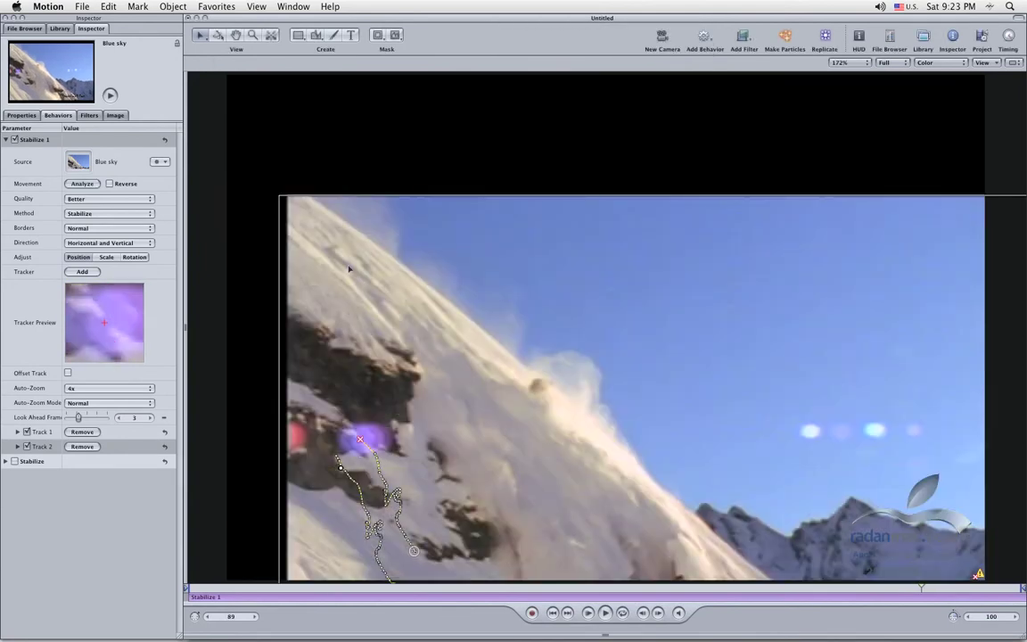
Try Scale and Rotation adjustment with the two-tracker stabilization and preview the clip from the start.
left_click(106, 257)
left_click(135, 257)
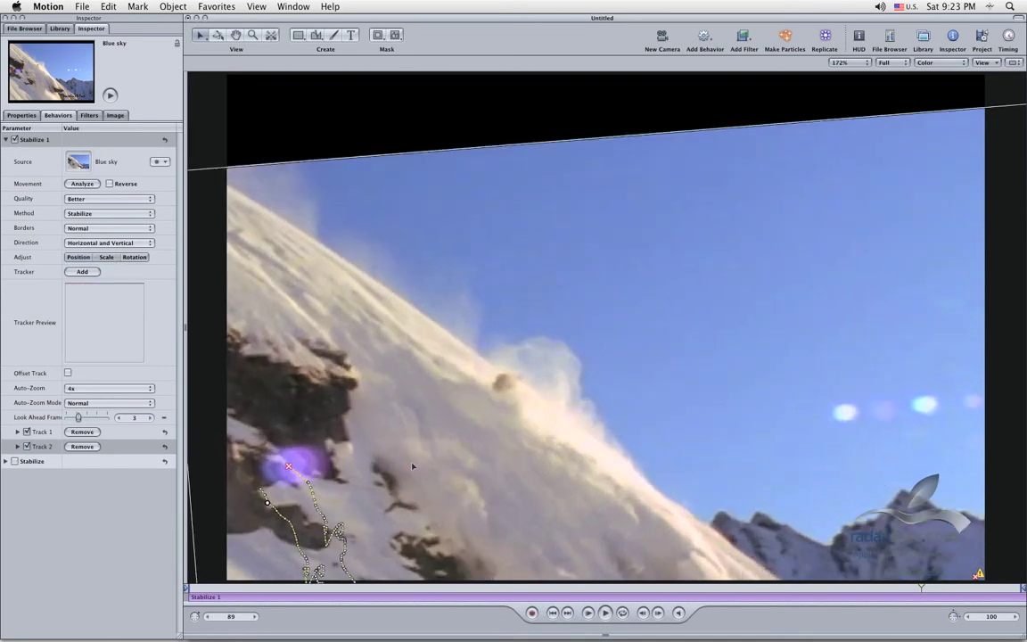
left_click(586, 615)
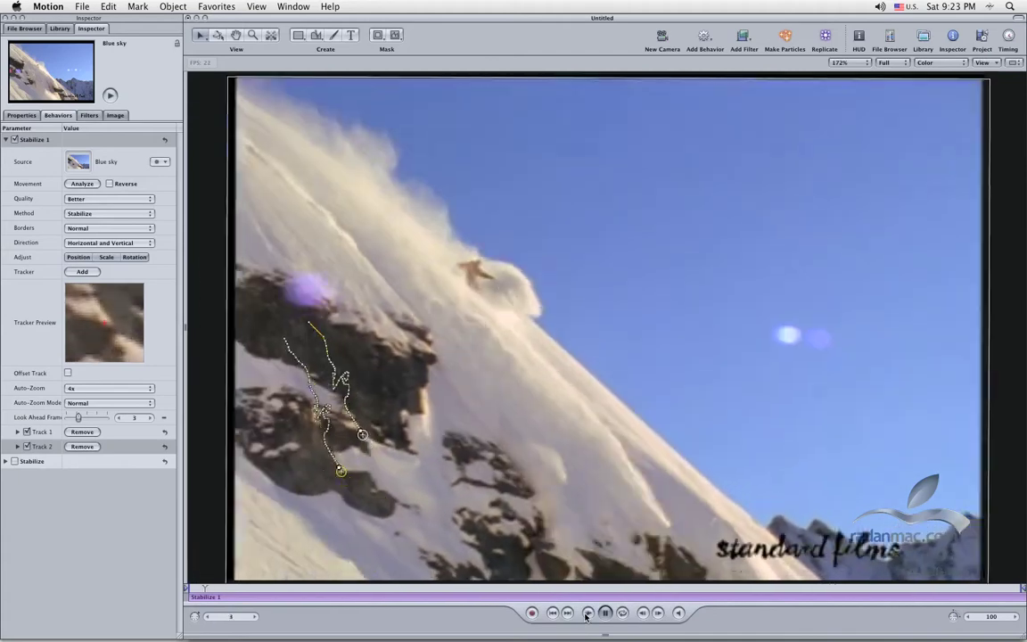
key("space")
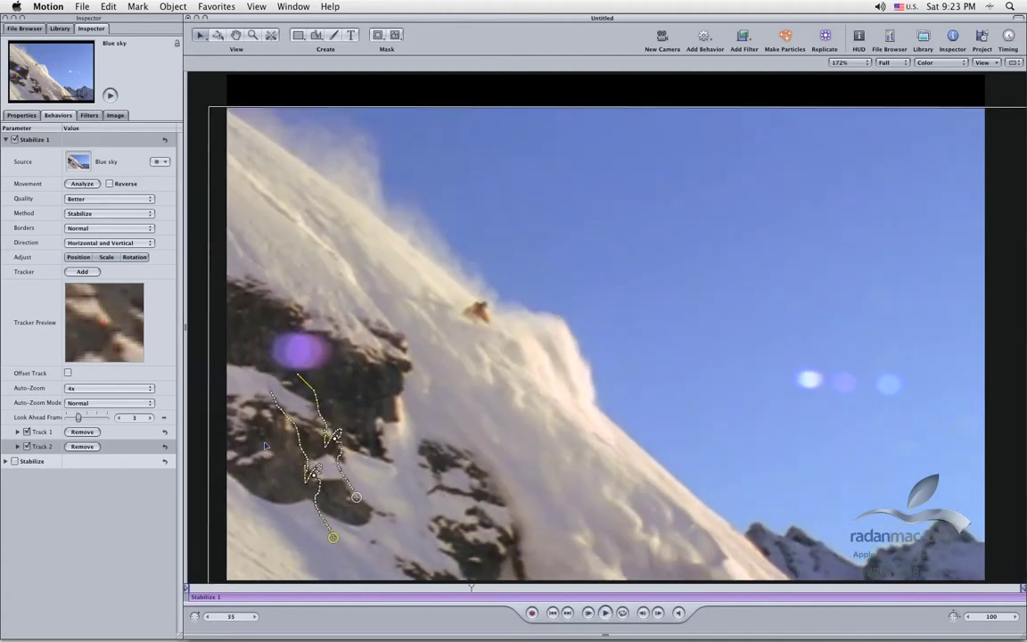
Limit the Stabilize 1 adjustment to Position only and return to the first frame.
left_click(104, 257)
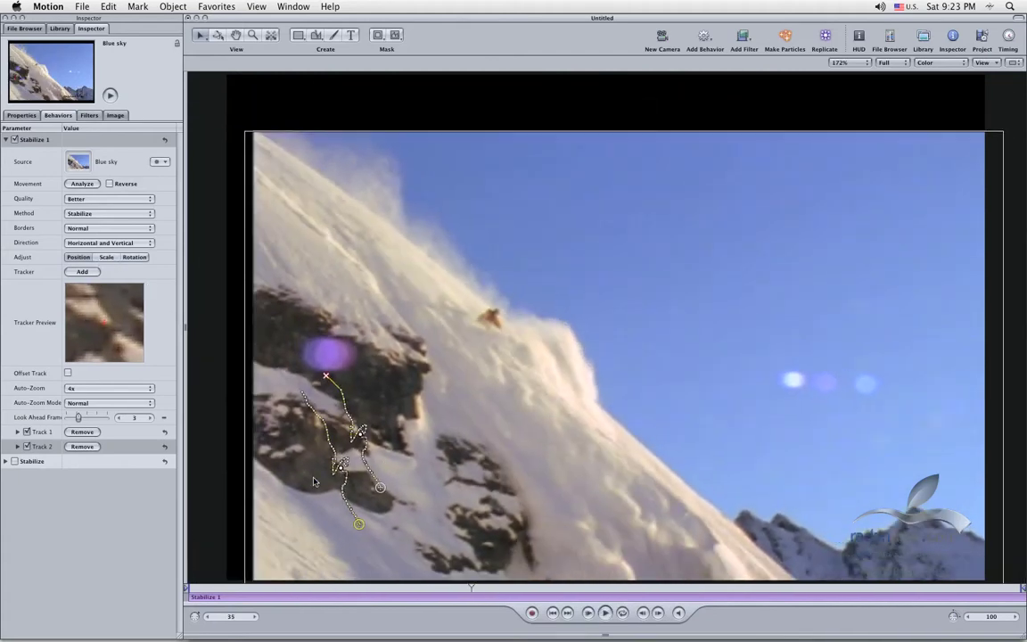
mouse_move(555, 636)
left_click(552, 613)
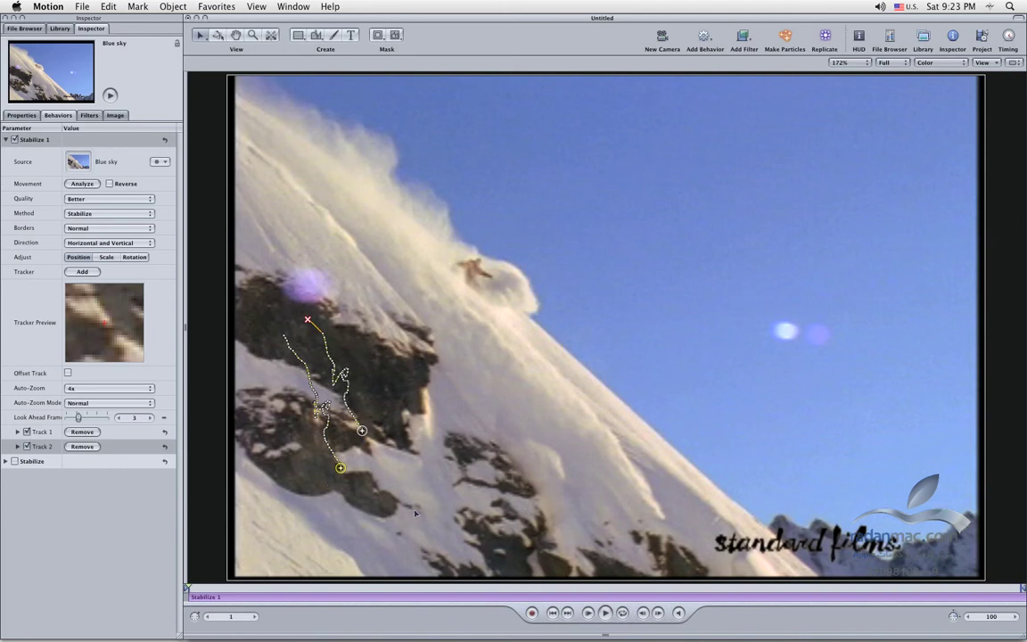
Remove both existing trackers from Stabilize 1 and place a new one on the lower dark rock's edge at about -249, -133.
left_click(80, 447)
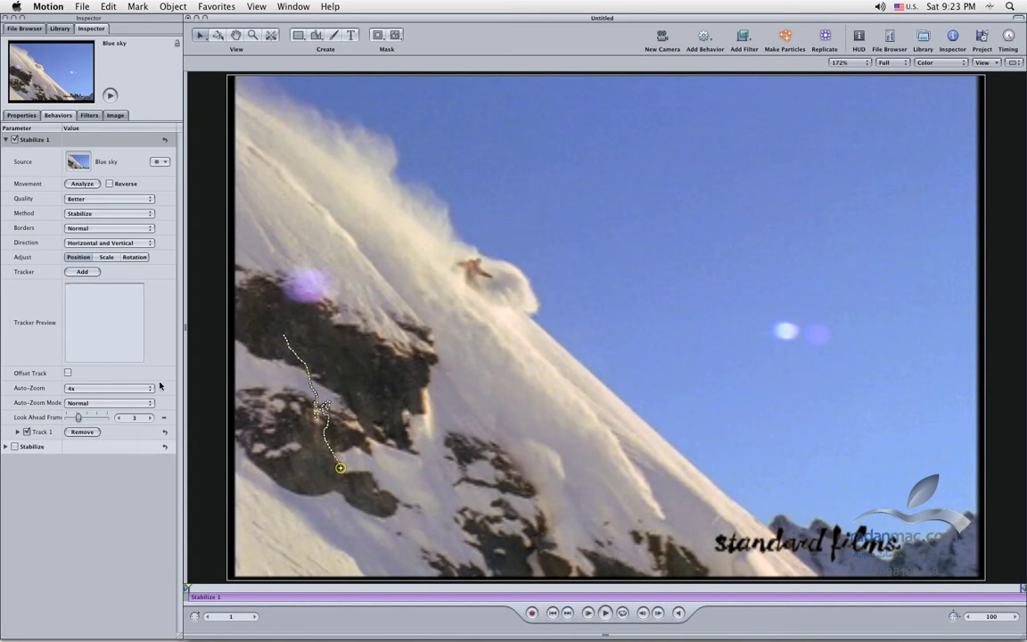
left_click(81, 431)
left_click(81, 286)
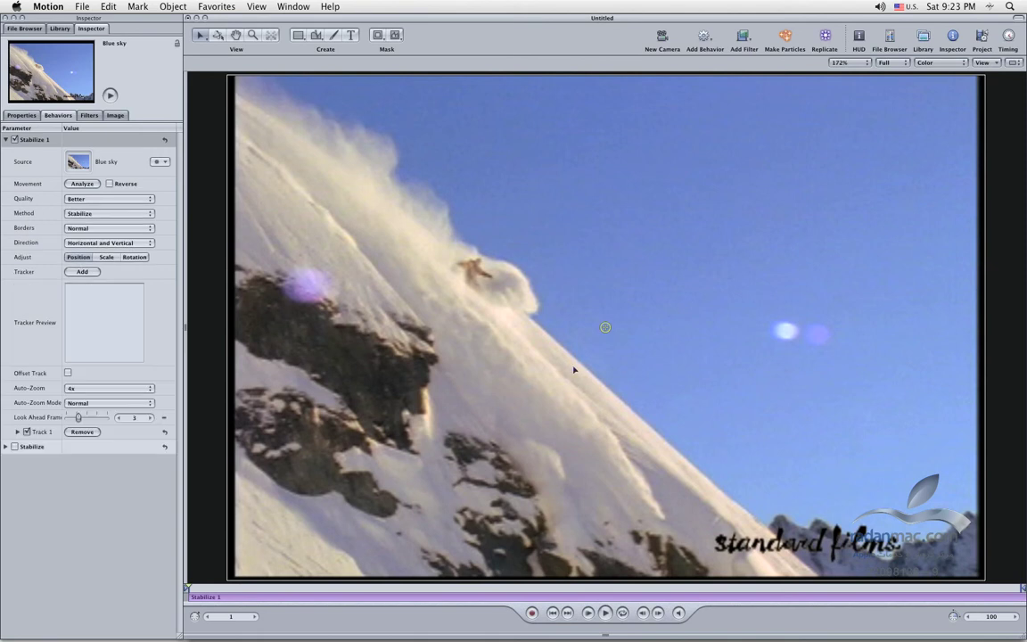
left_click_drag(608, 330, 342, 470)
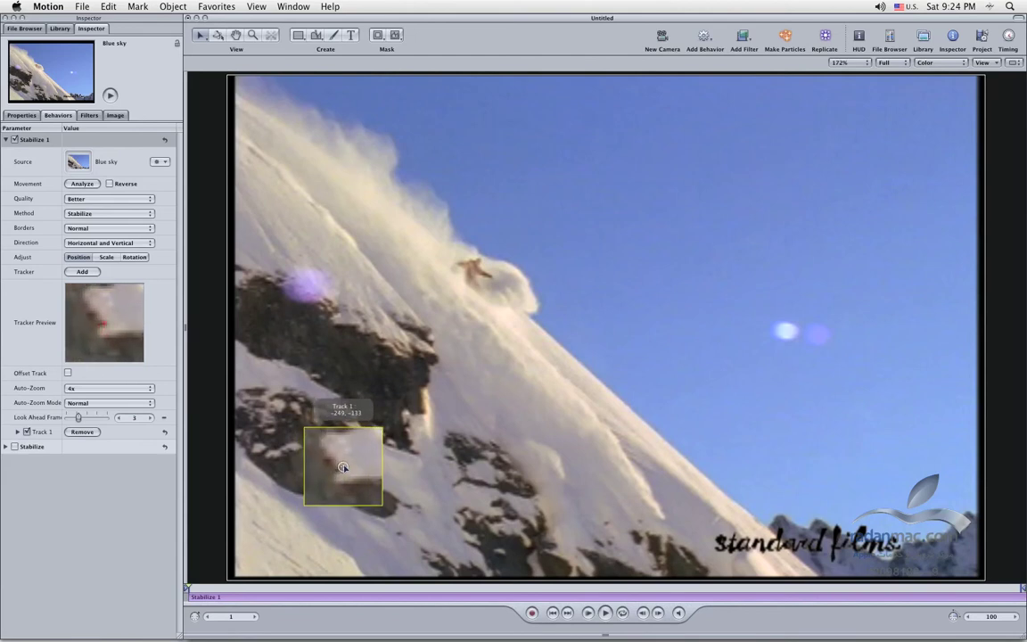
left_click_drag(342, 468, 342, 467)
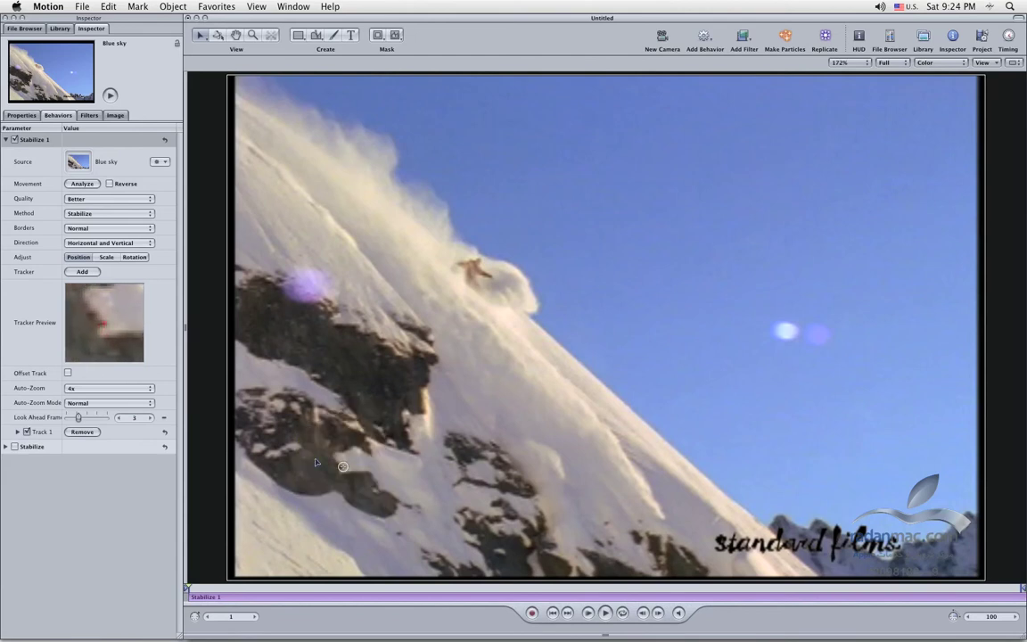
Add a second tracker on the small dark rock near the bottom of the slope and analyze the movement.
left_click(90, 272)
left_click_drag(606, 332, 478, 532)
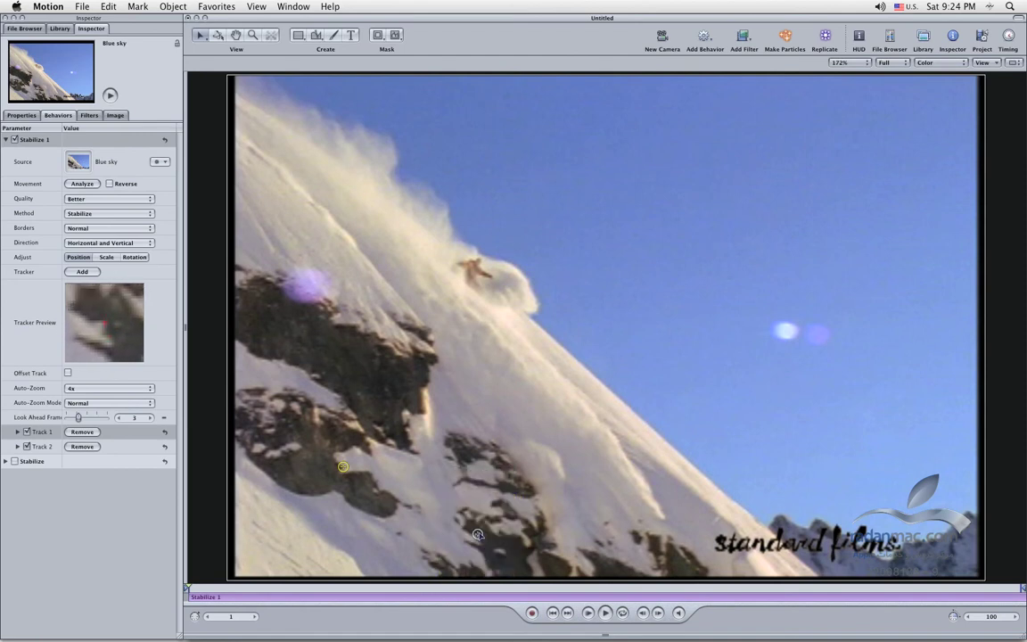
left_click(85, 187)
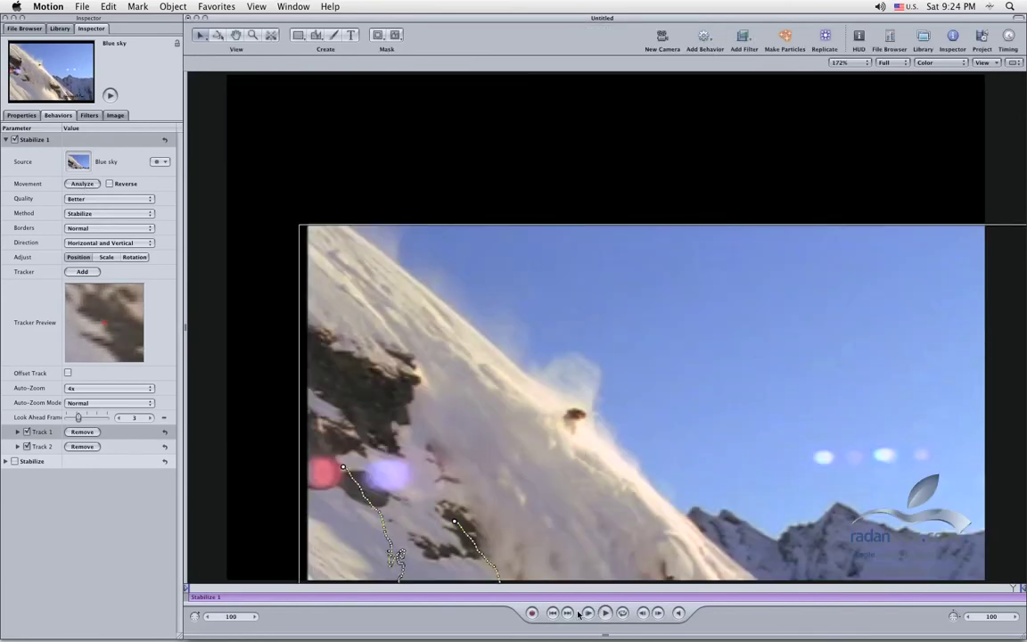
Preview the position-only stabilization, add Rotation to the Stabilize 1 adjustment and replay the clip from the start.
key("space")
left_click(588, 612)
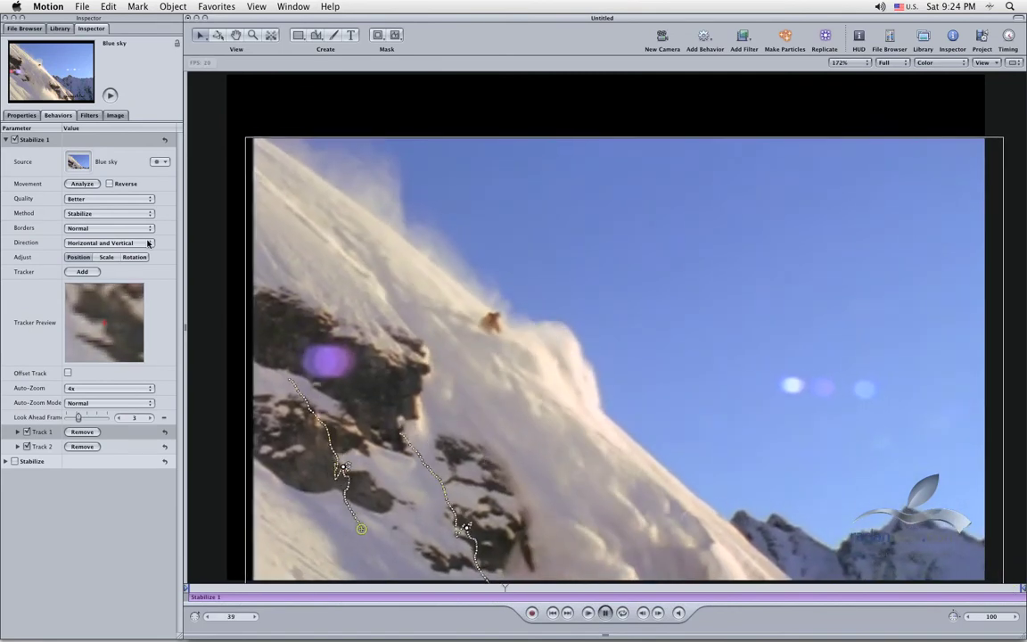
left_click(138, 256)
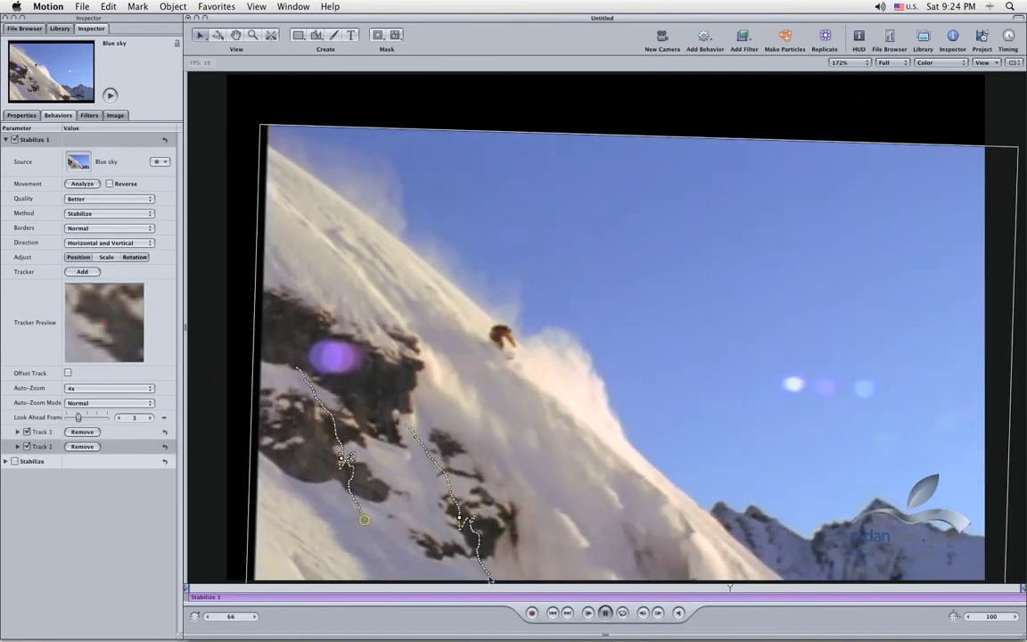
left_click(587, 612)
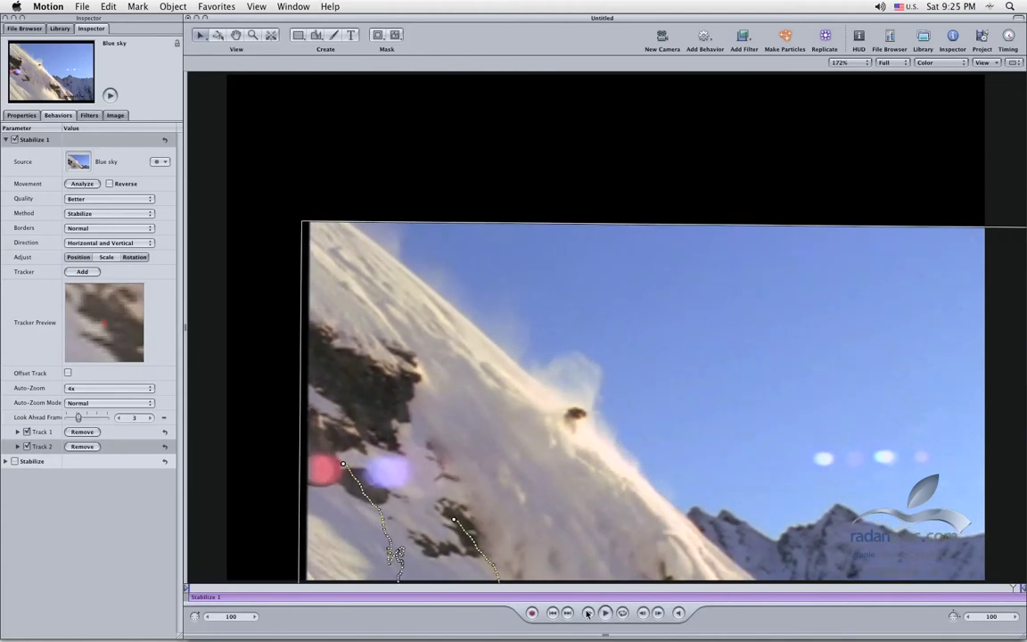
left_click(587, 613)
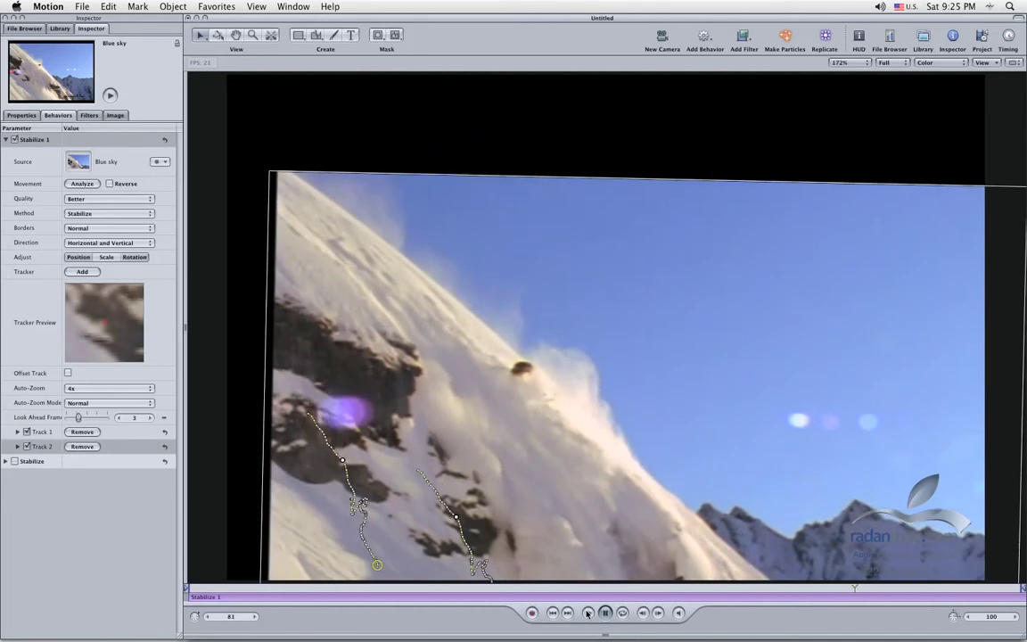
left_click(587, 612)
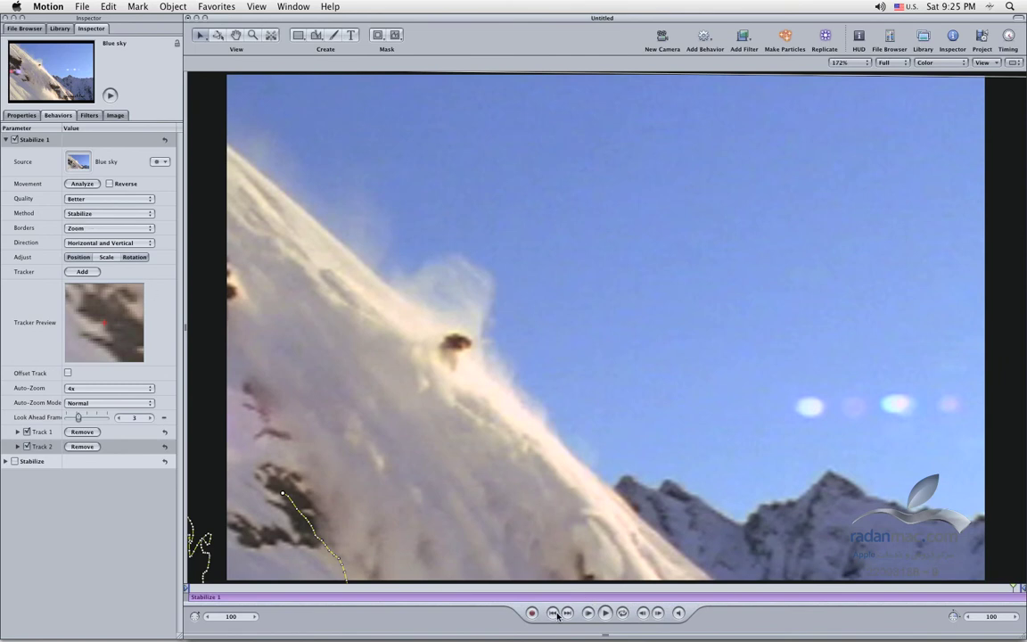
Try Zoom borders with a preview of the stabilized clip from the start, and return Borders to Normal.
left_click(605, 612)
left_click(589, 613)
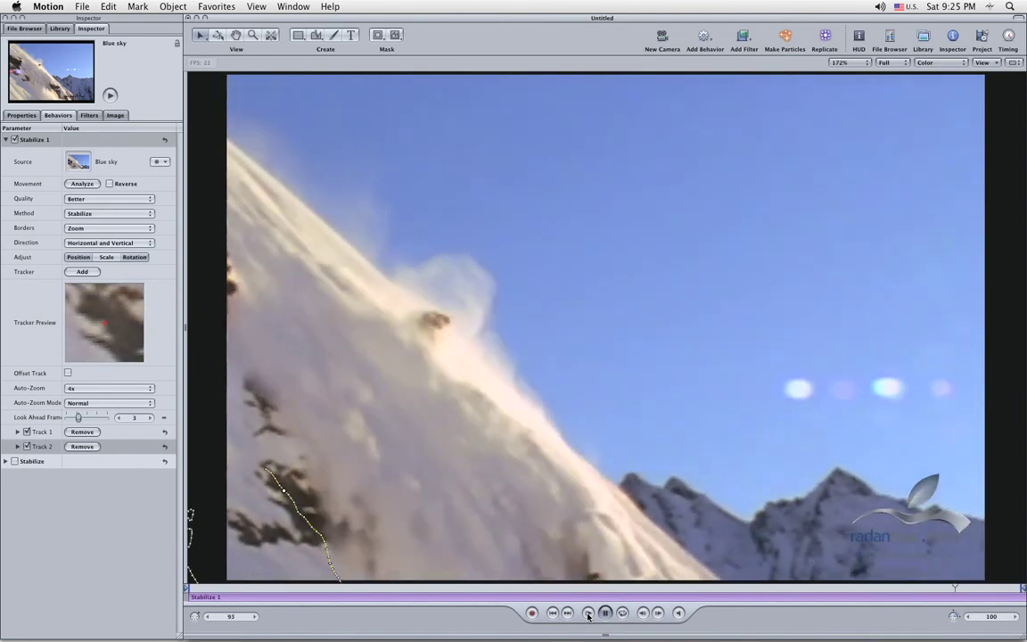
left_click(588, 613)
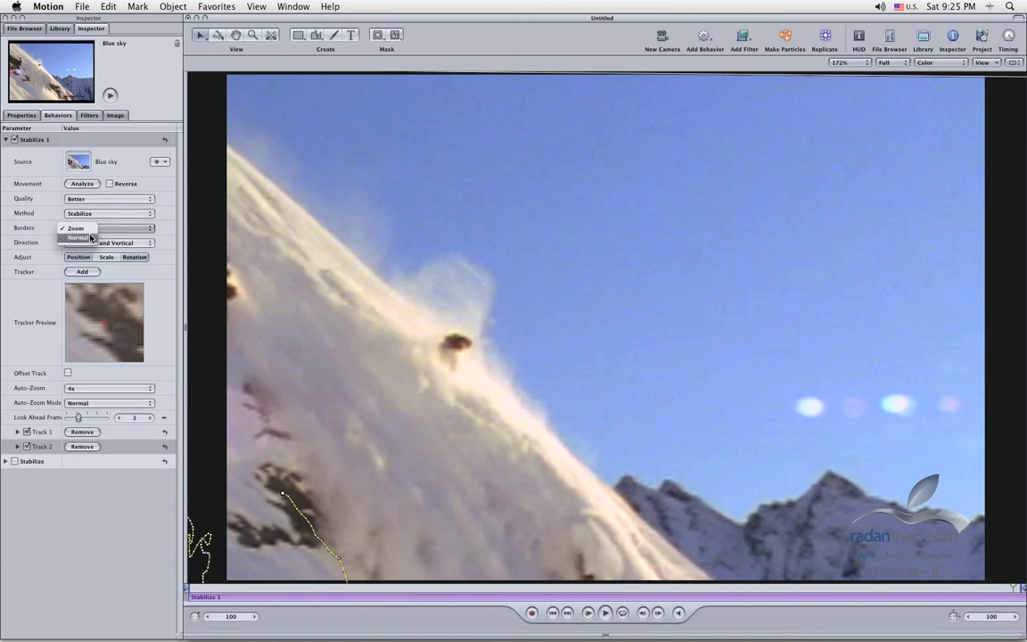
left_click(92, 236)
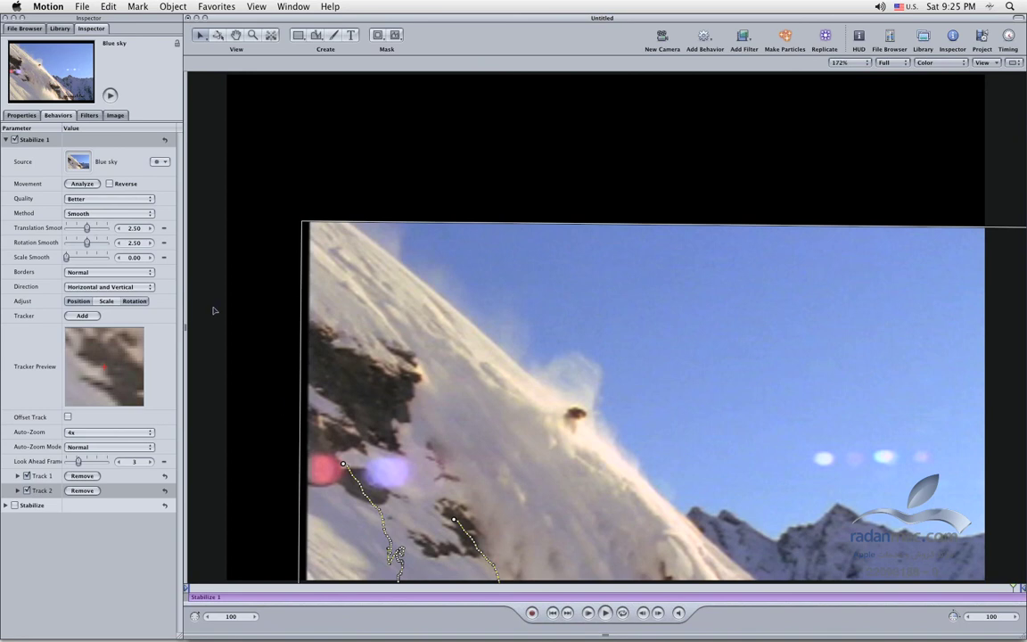
Try the Smooth method with a preview of the clip from the start, and return Method to Stabilize.
left_click(584, 614)
left_click(90, 223)
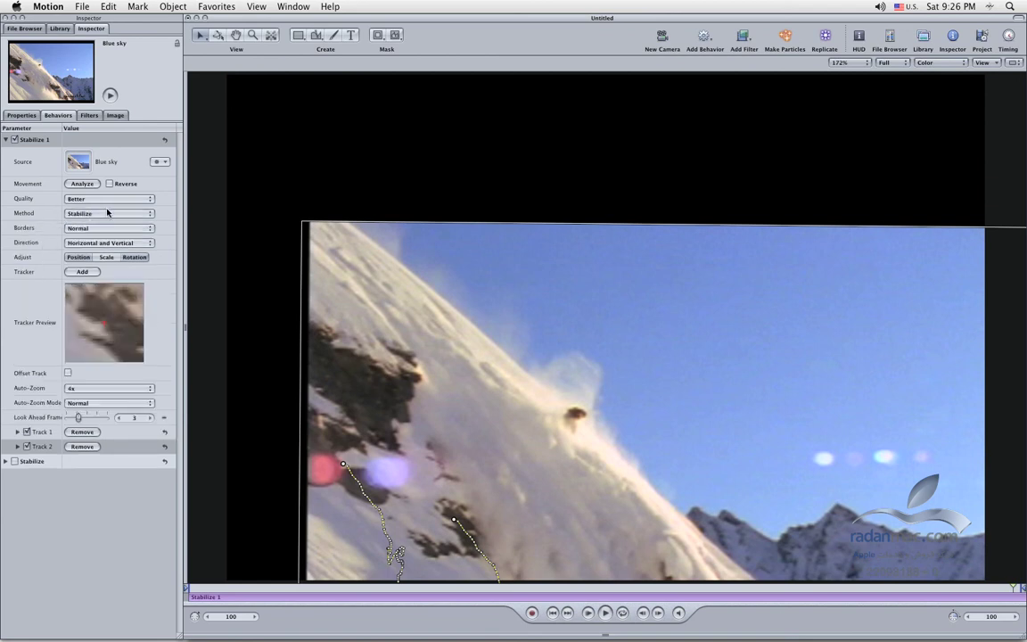
Browse the Parameter behaviors that can be added to the clip.
left_click(703, 40)
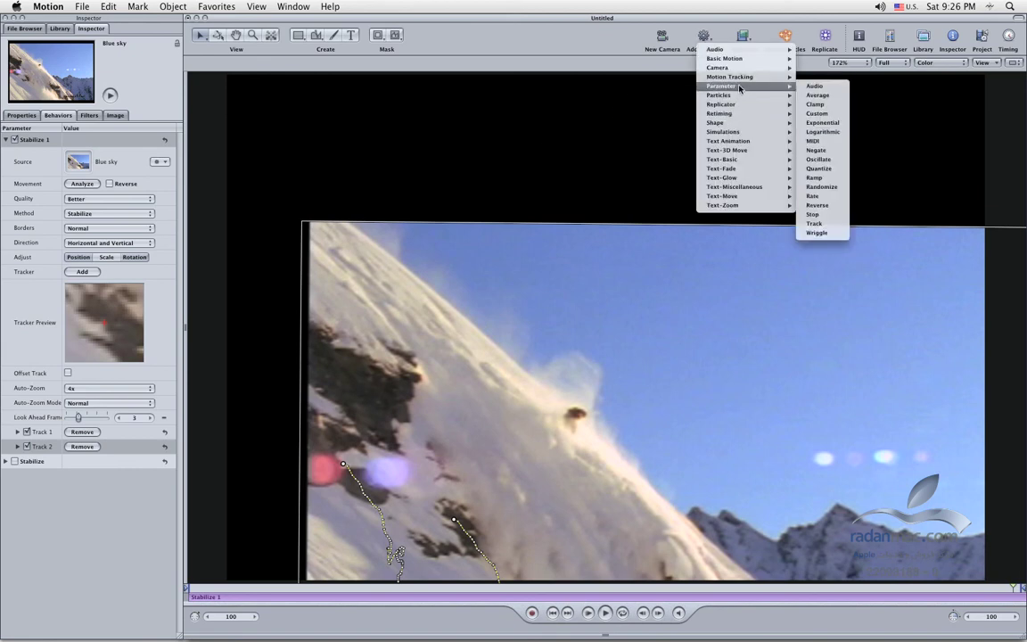